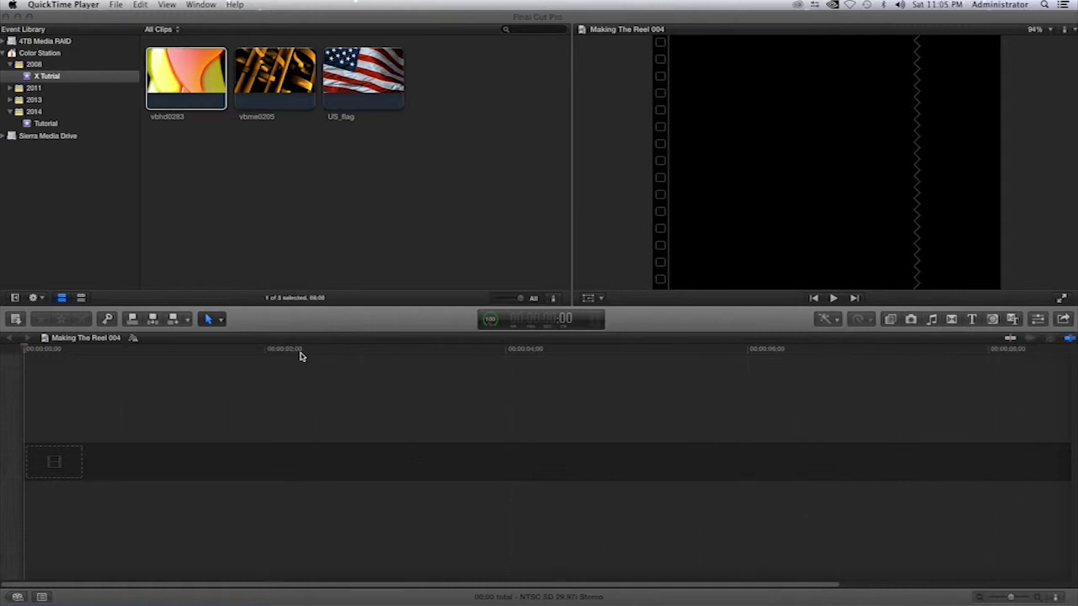
- Select the vbhd0283 clip in the X Tutrial event to preview it in the viewer
left_click(187, 94)
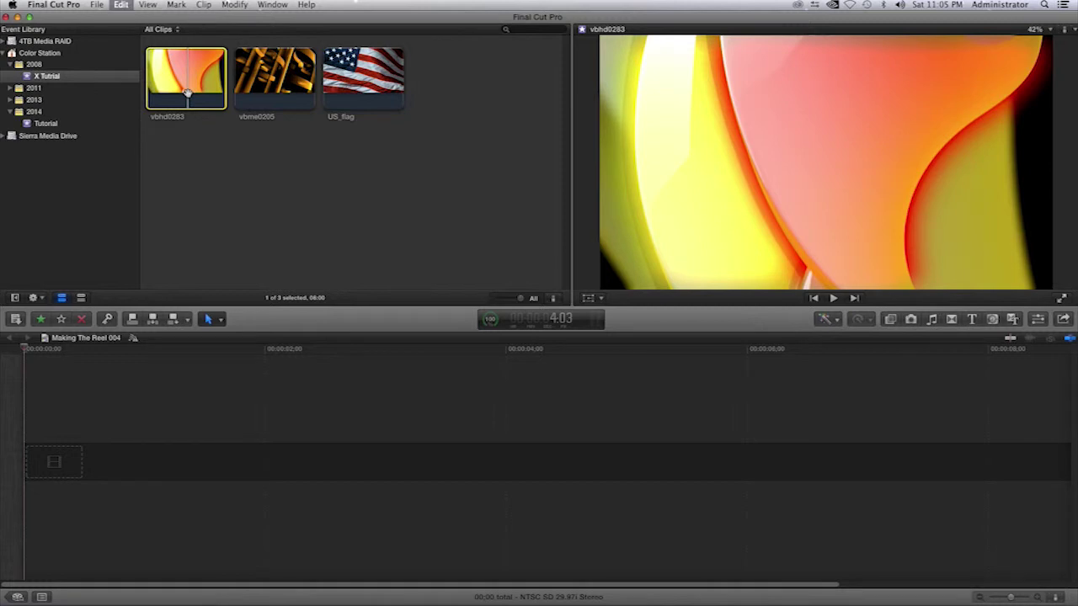
- Append vbhd0283 to the Making The Reel 004 timeline and put the playhead at the start
key("e")
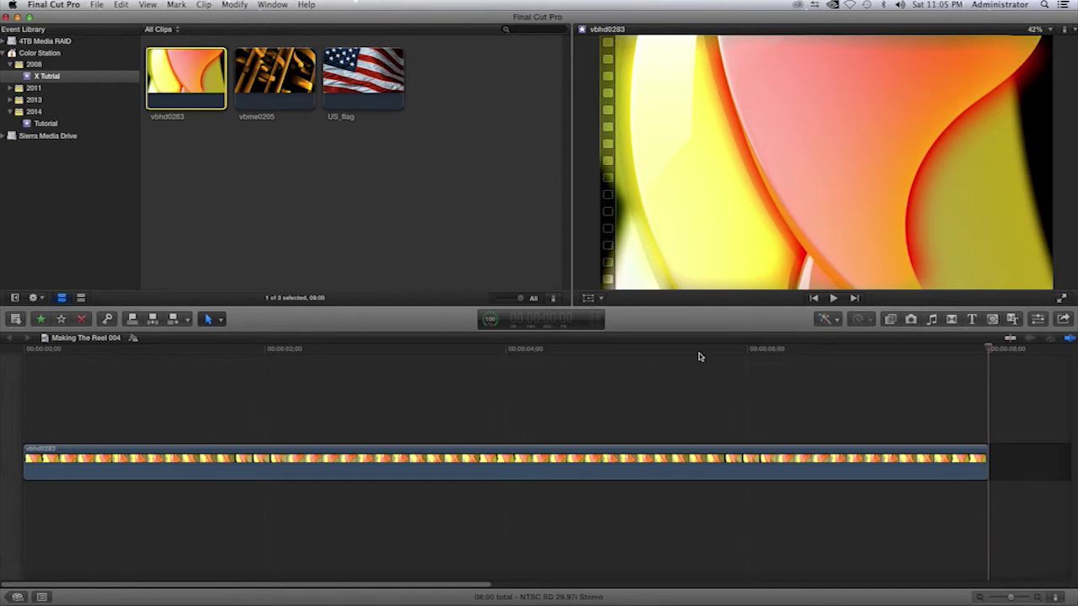
left_click(761, 356)
key("Home")
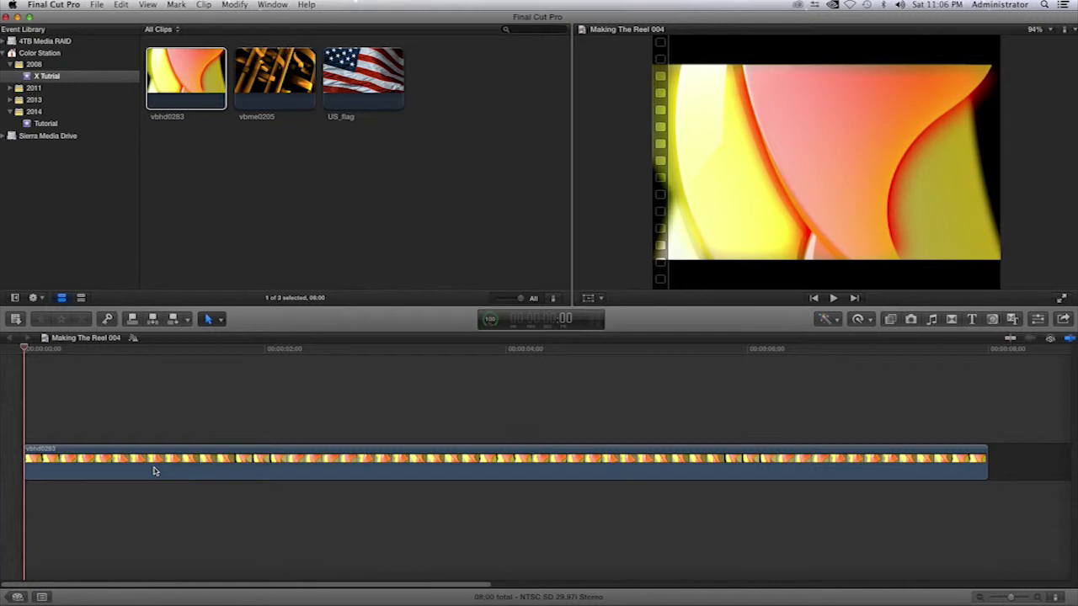
- Open the Inspector, collapse Color and Crop, and expand vbhd0283's Transform settings
key("super+4")
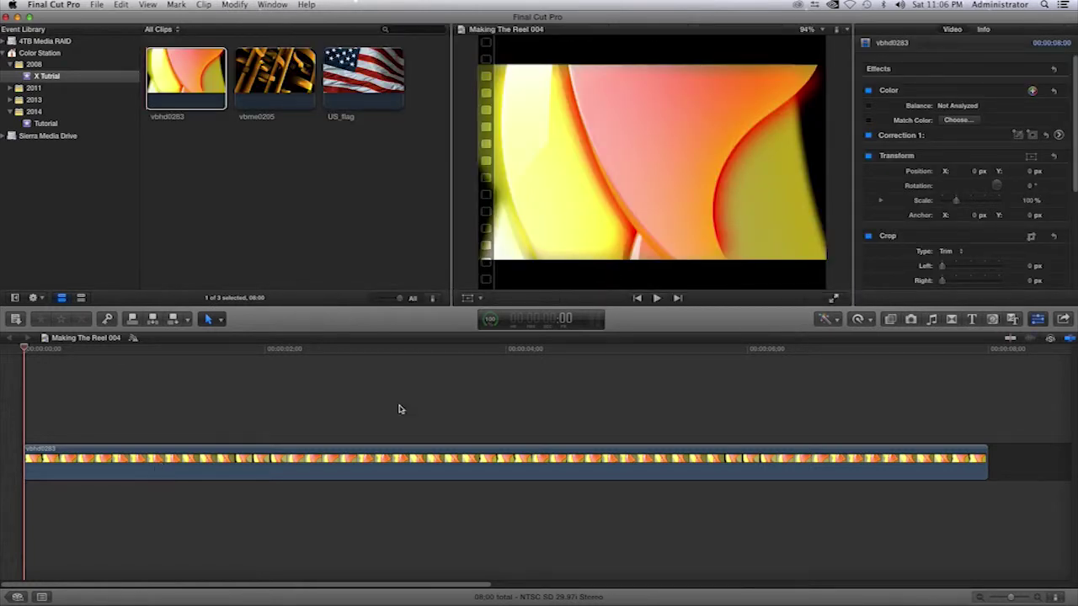
mouse_move(1007, 226)
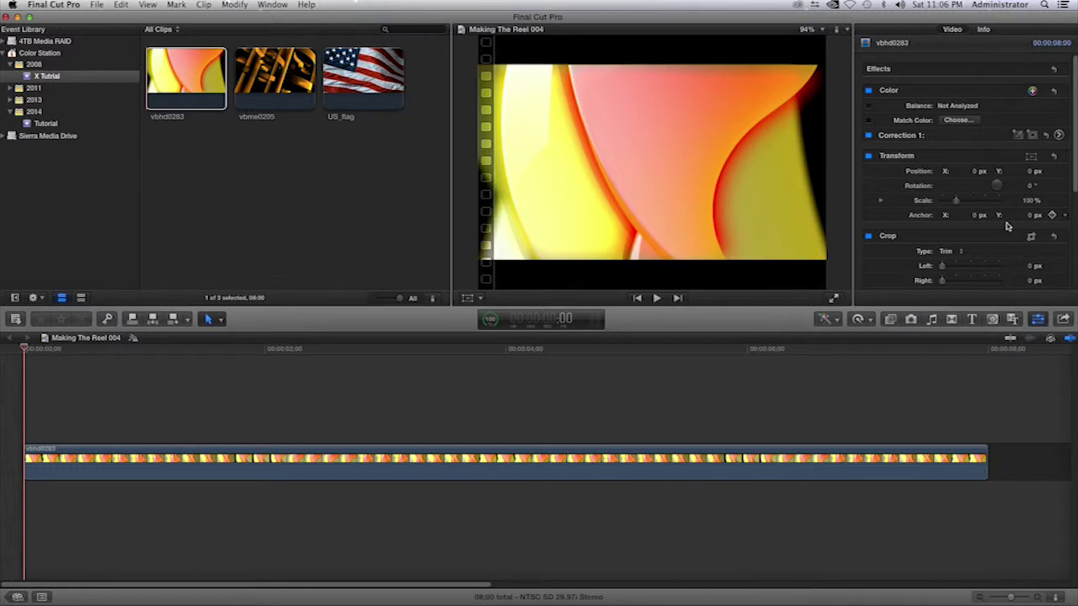
left_click(1037, 321)
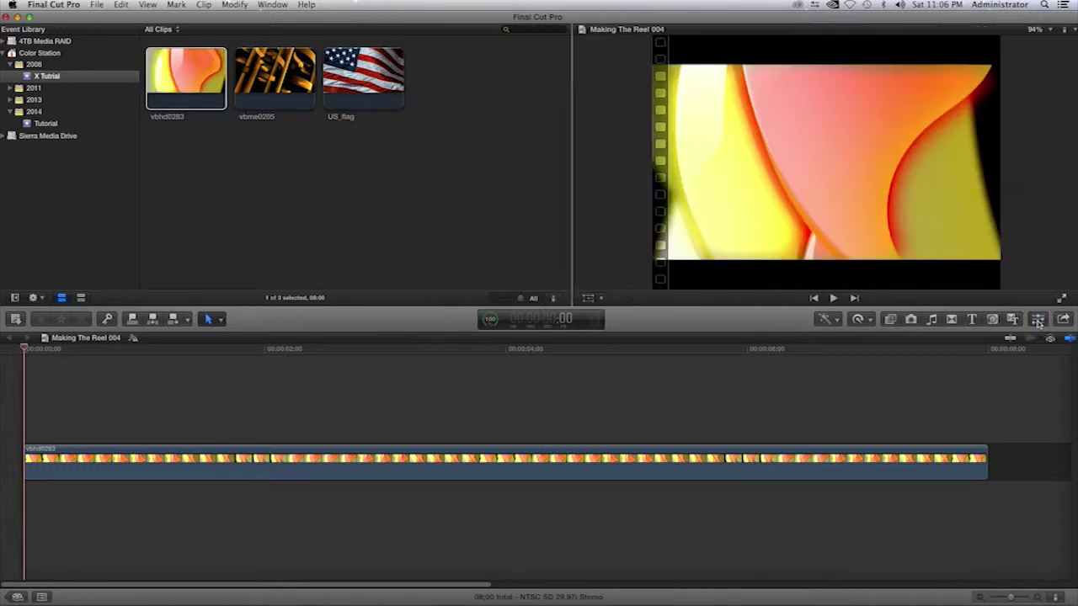
left_click(1037, 321)
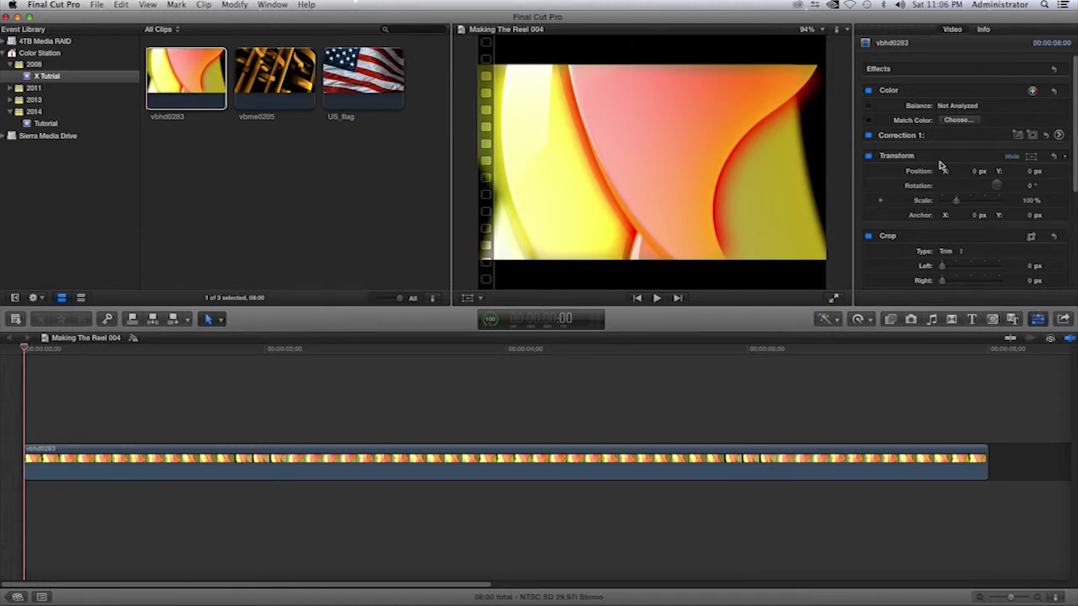
left_click(1011, 156)
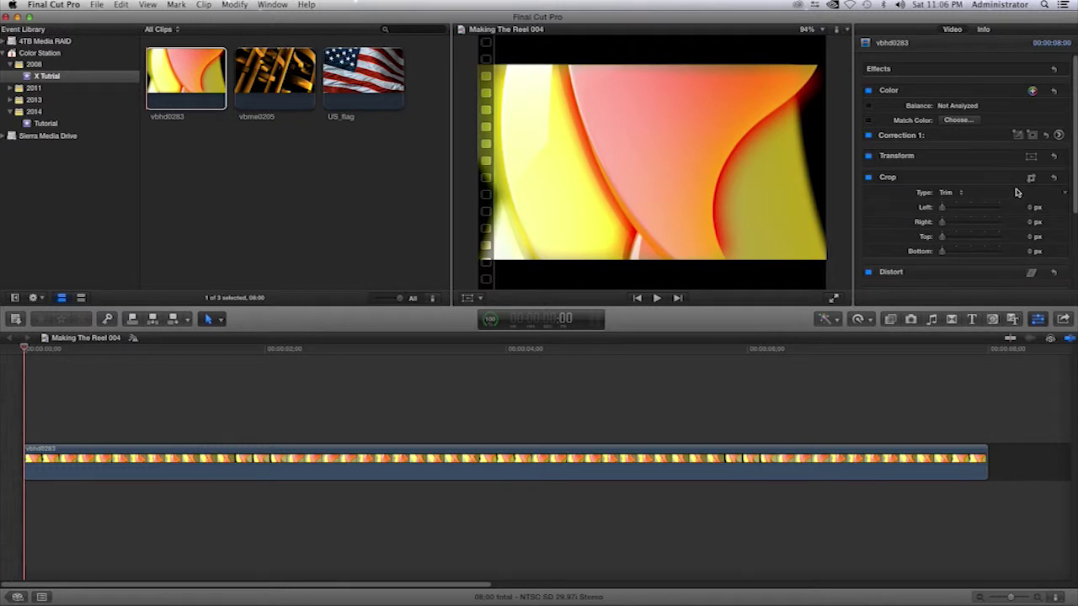
left_click(1011, 179)
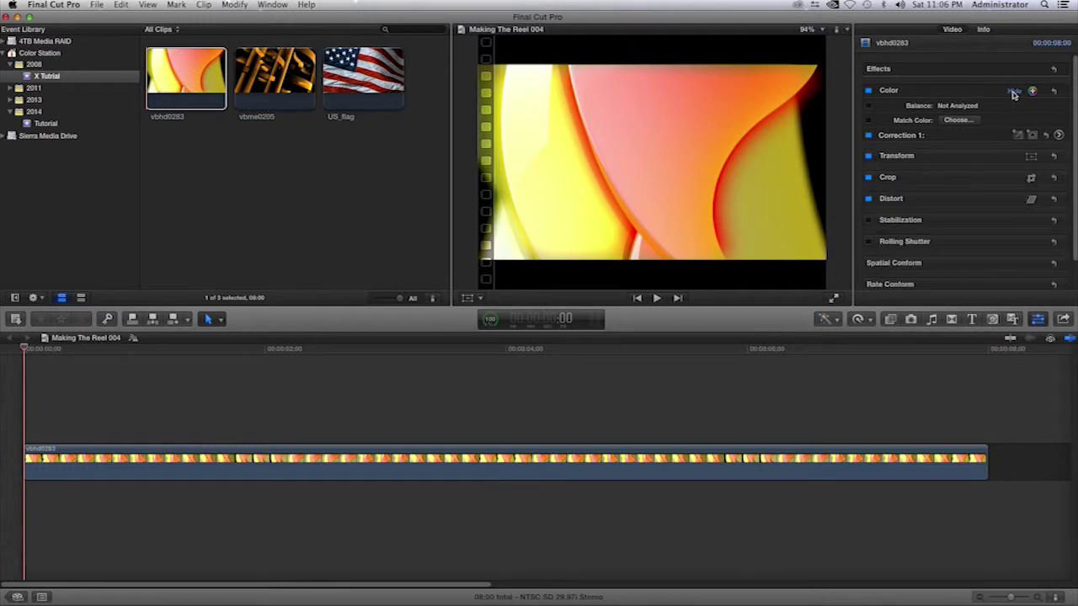
left_click(1012, 91)
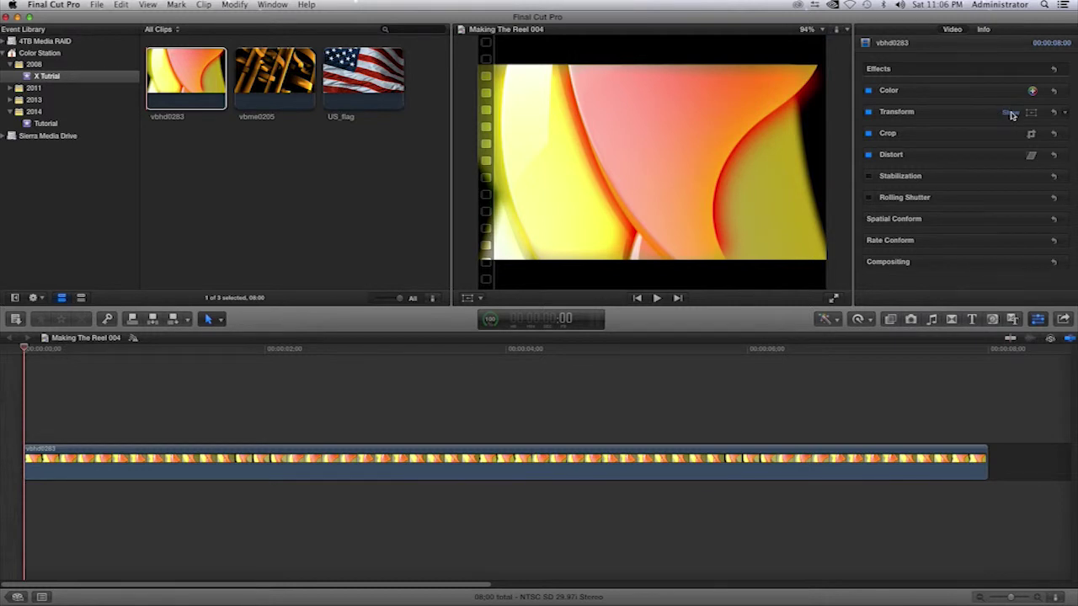
left_click(1011, 113)
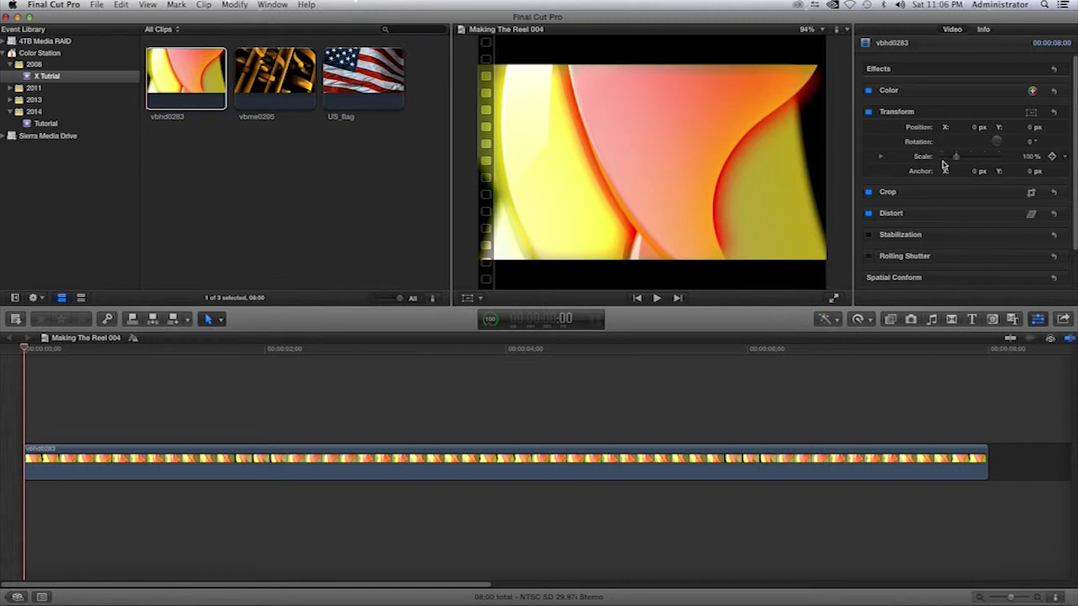
- Turn on the Transform handles, shrink vbhd0283 into the upper left, and play to check
left_click(1031, 113)
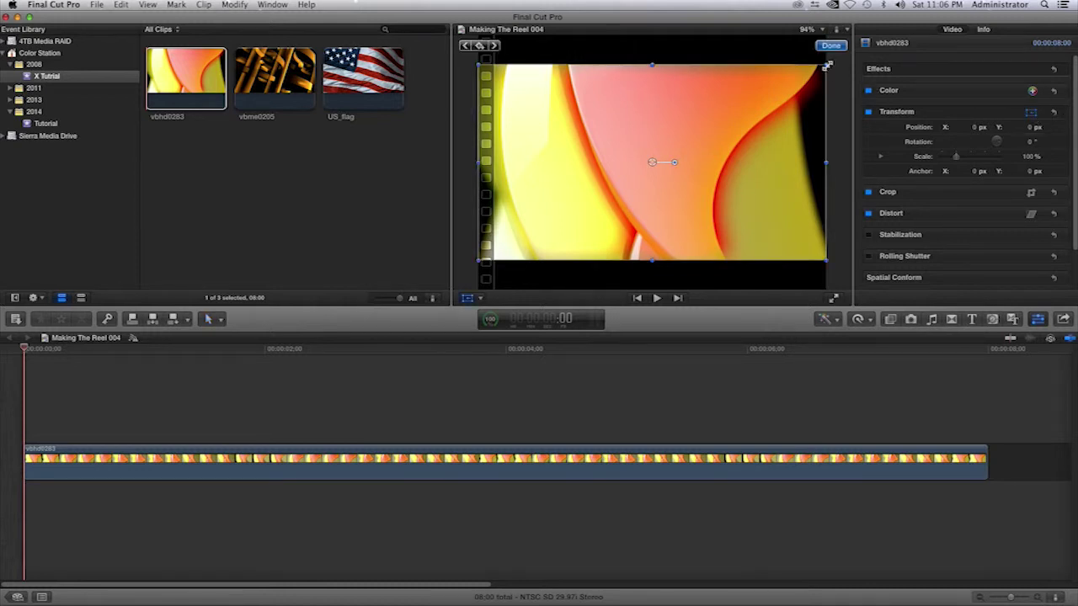
left_click_drag(826, 66, 625, 95)
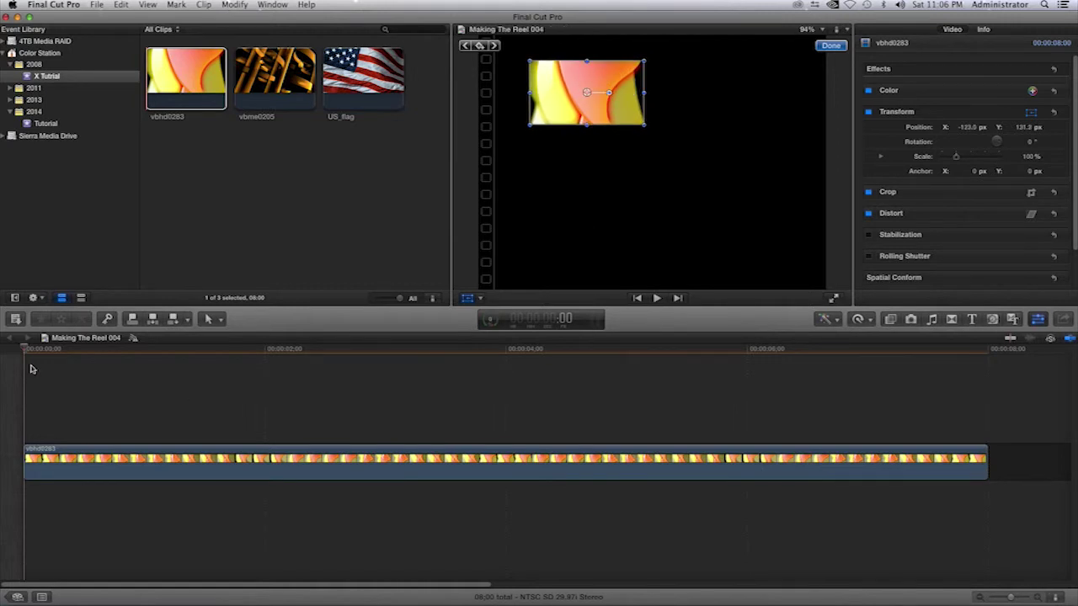
key("space")
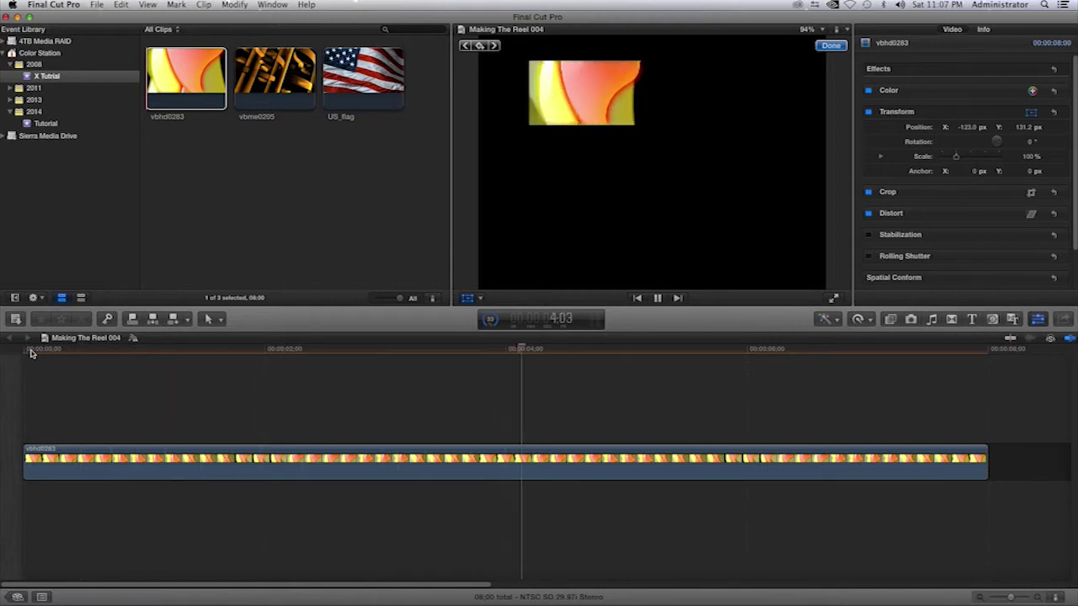
key("space")
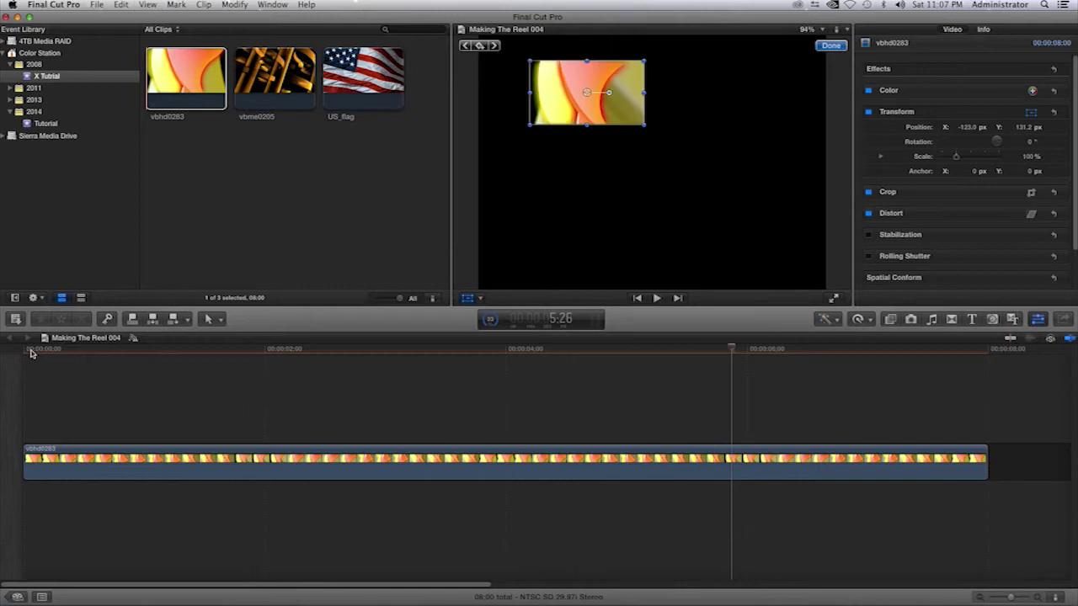
- Return the playhead to the timeline start and select the vbme0205 clip in the browser
left_click(360, 351)
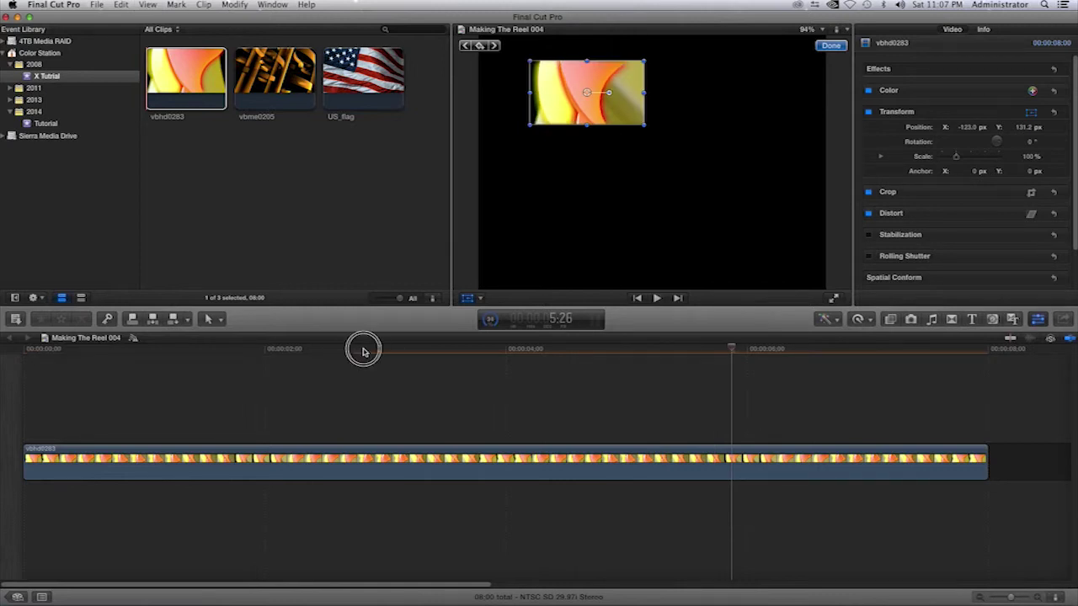
left_click(354, 350)
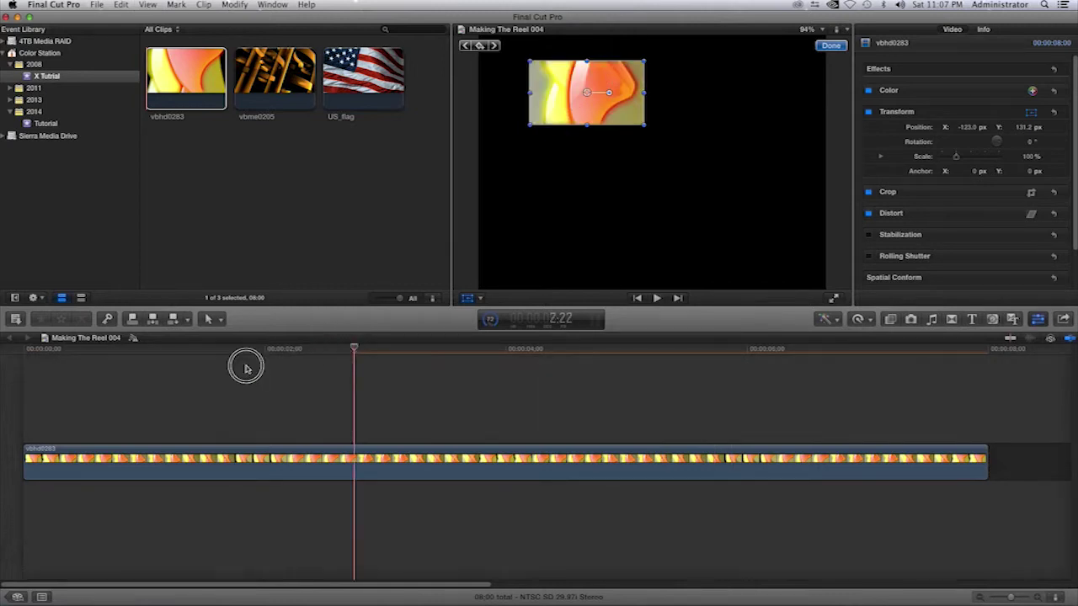
left_click(27, 350)
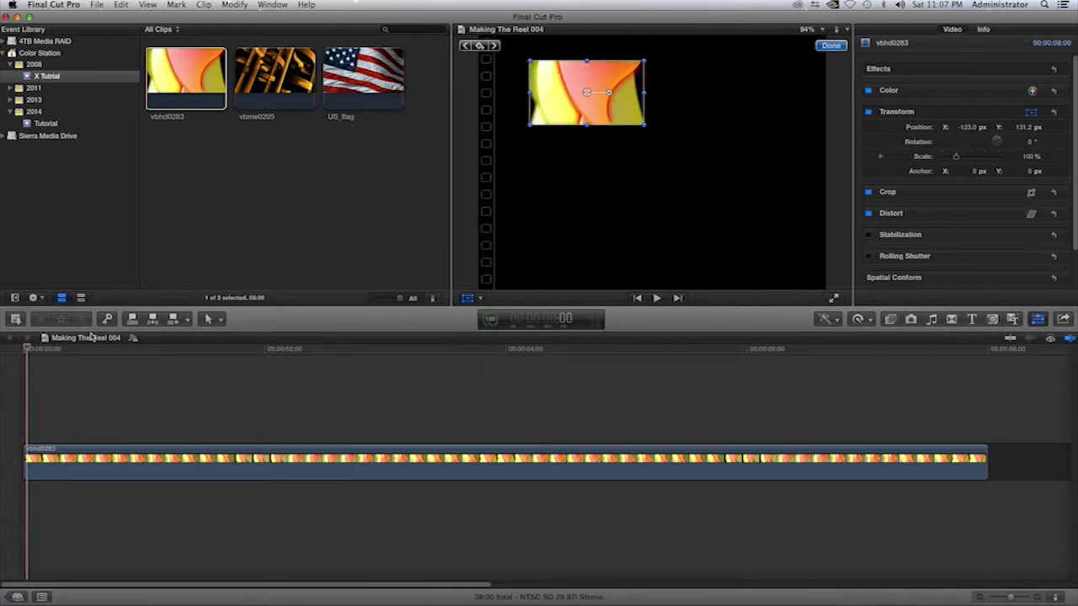
left_click(283, 92)
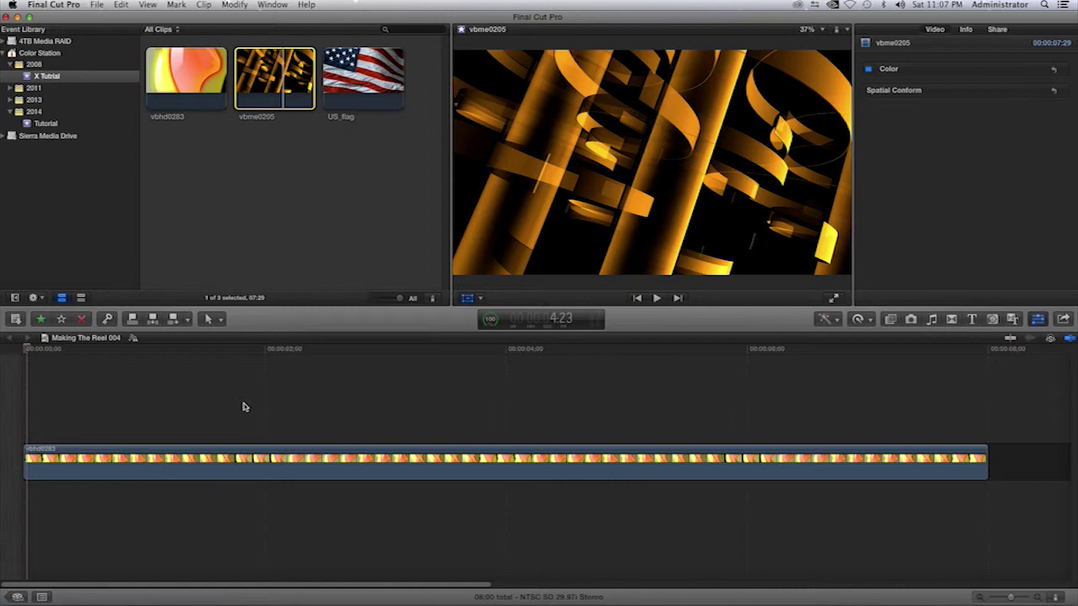
- Connect vbme0205 above vbhd0283, scrub back to the start, and select it for transforming
key("q")
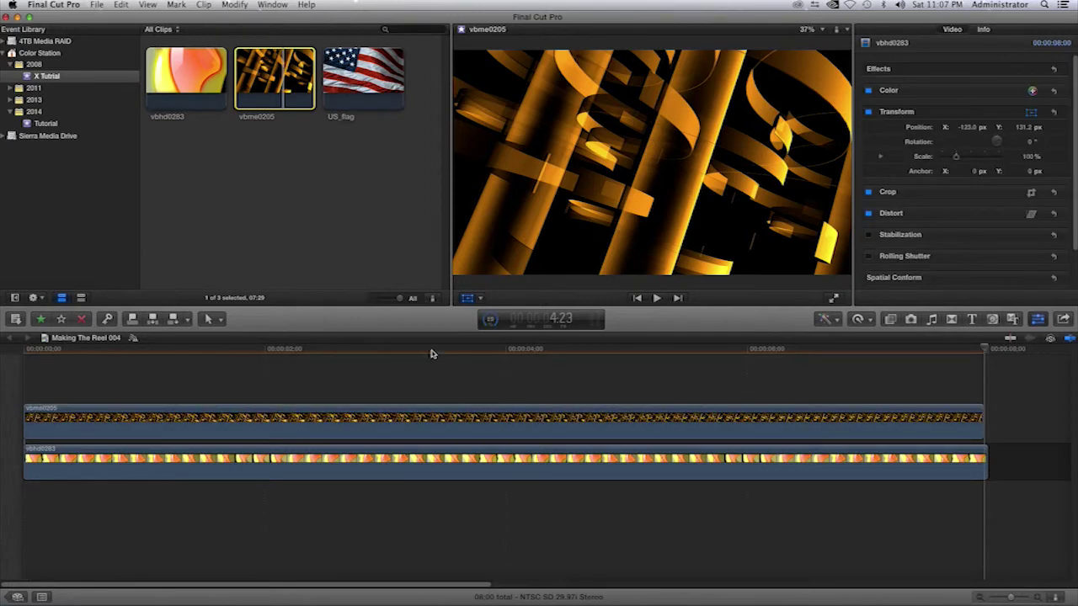
left_click_drag(543, 356, 15, 362)
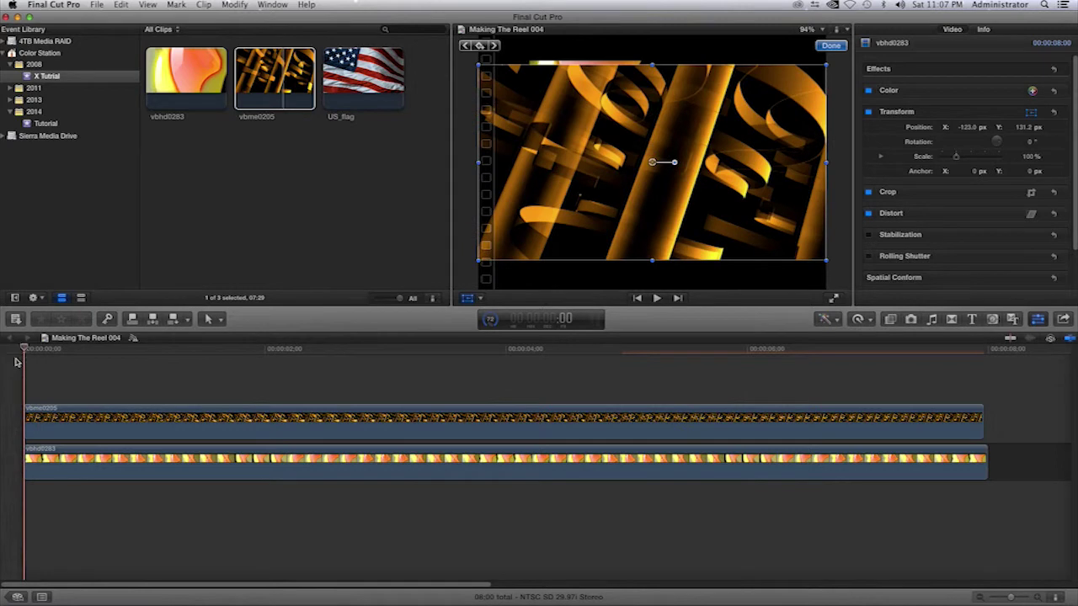
left_click(627, 64)
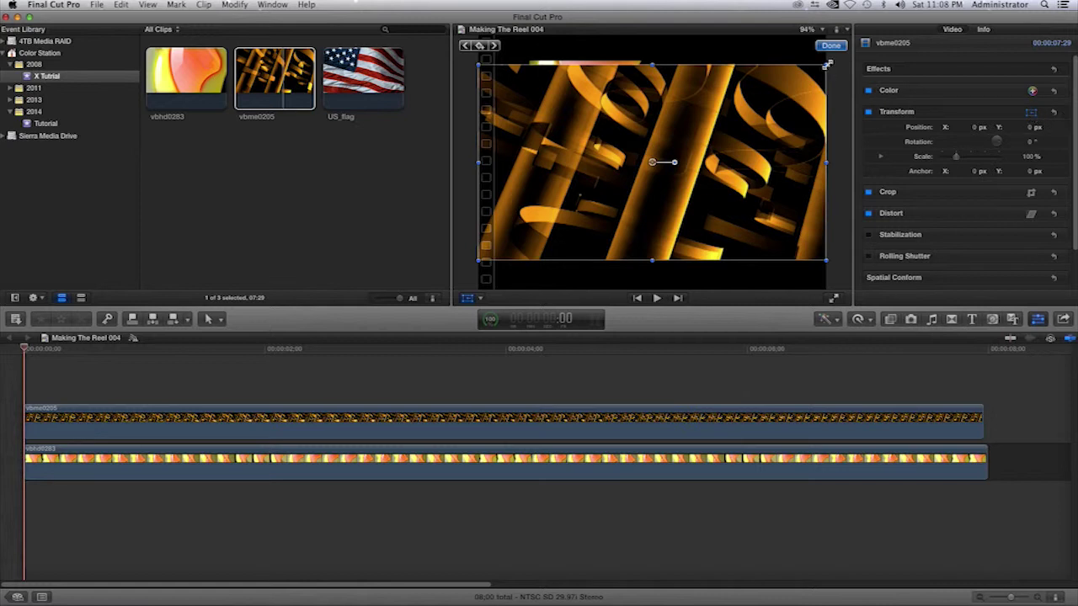
- Scale vbme0205 down and move it to the upper right (X 165.2 px, Y 128.3 px)
left_click_drag(807, 84, 768, 106)
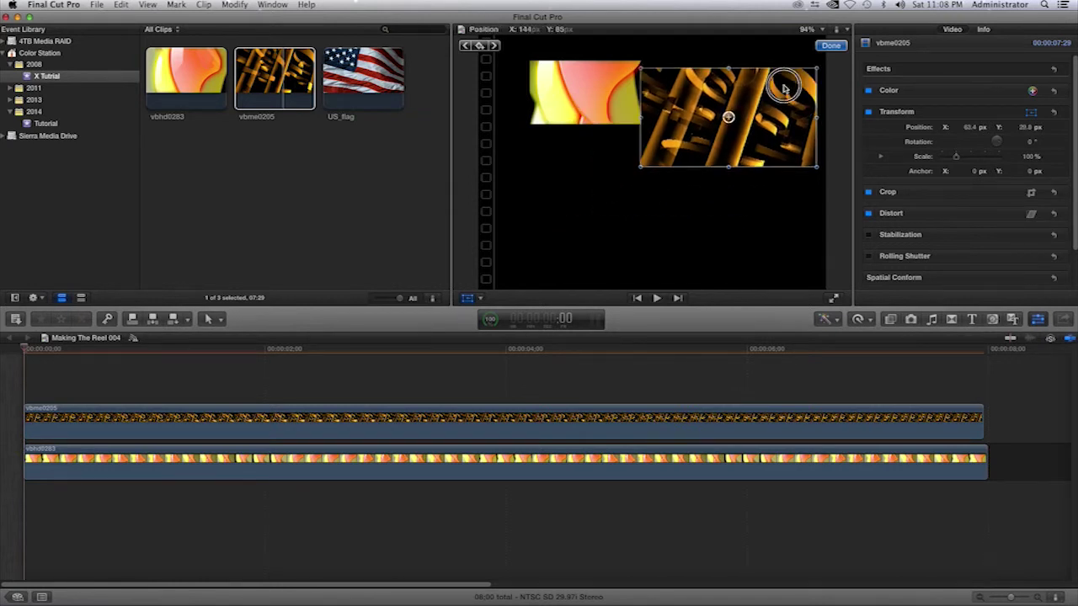
left_click_drag(783, 87, 786, 80)
left_click_drag(823, 165, 778, 104)
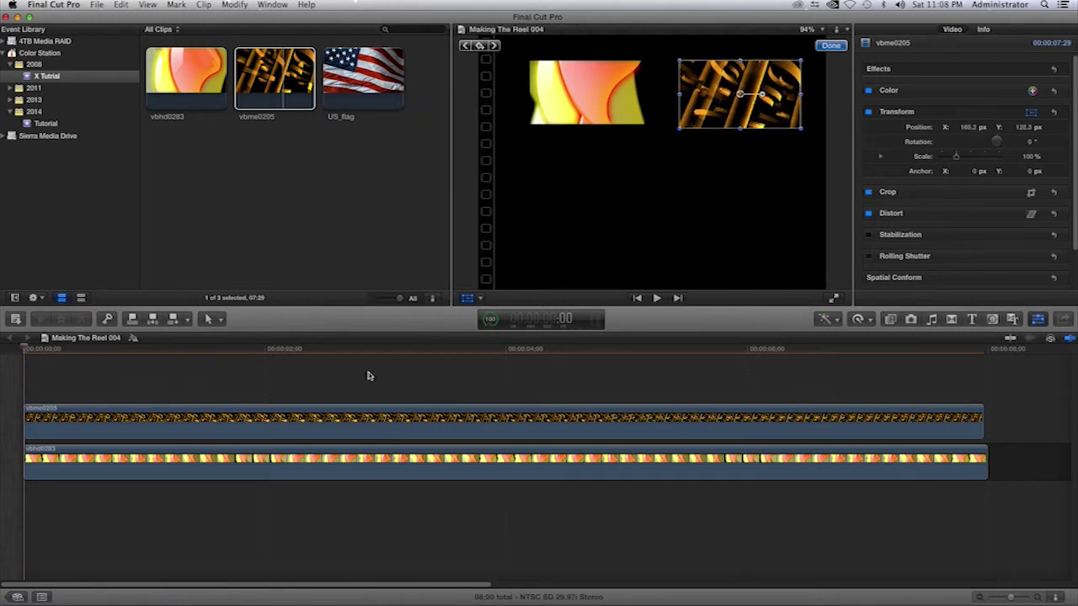
- Play the two-clip layout from the start, then return the playhead to the beginning
left_click(15, 358)
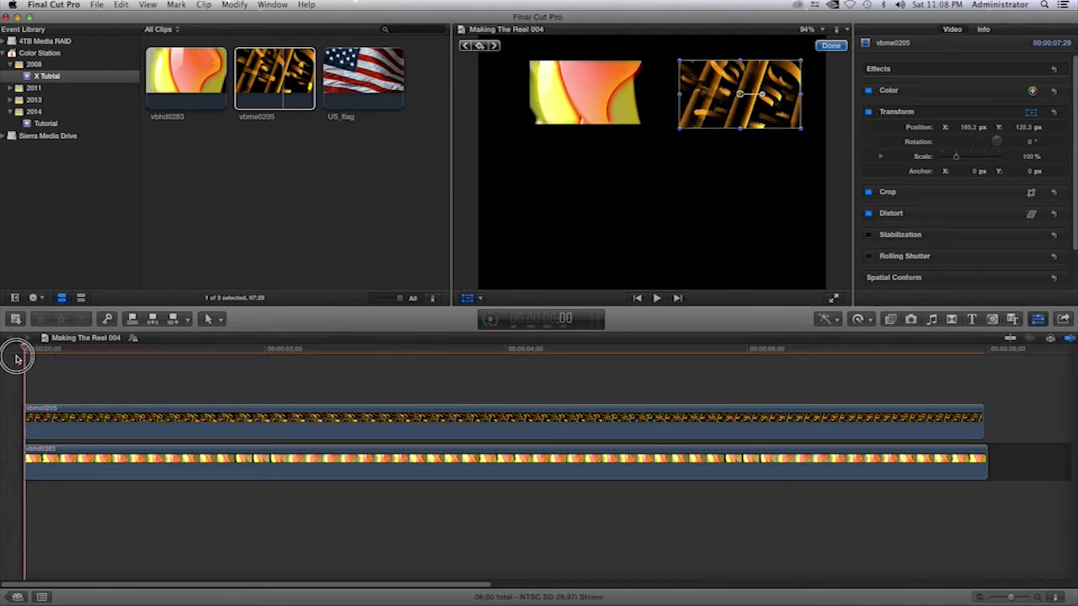
key("space")
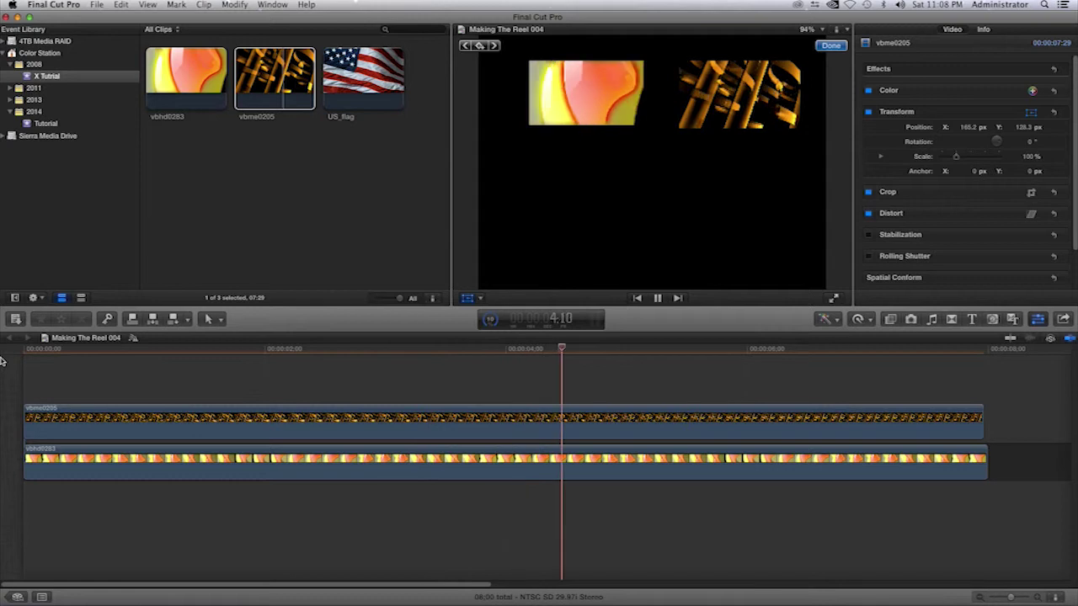
key("space")
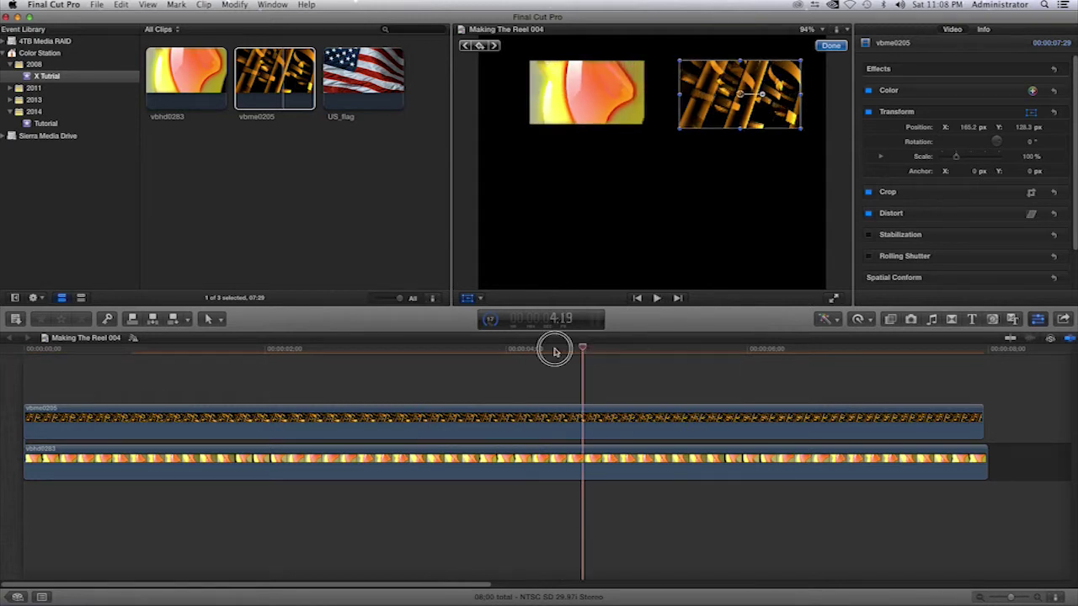
left_click_drag(74, 360, 1, 358)
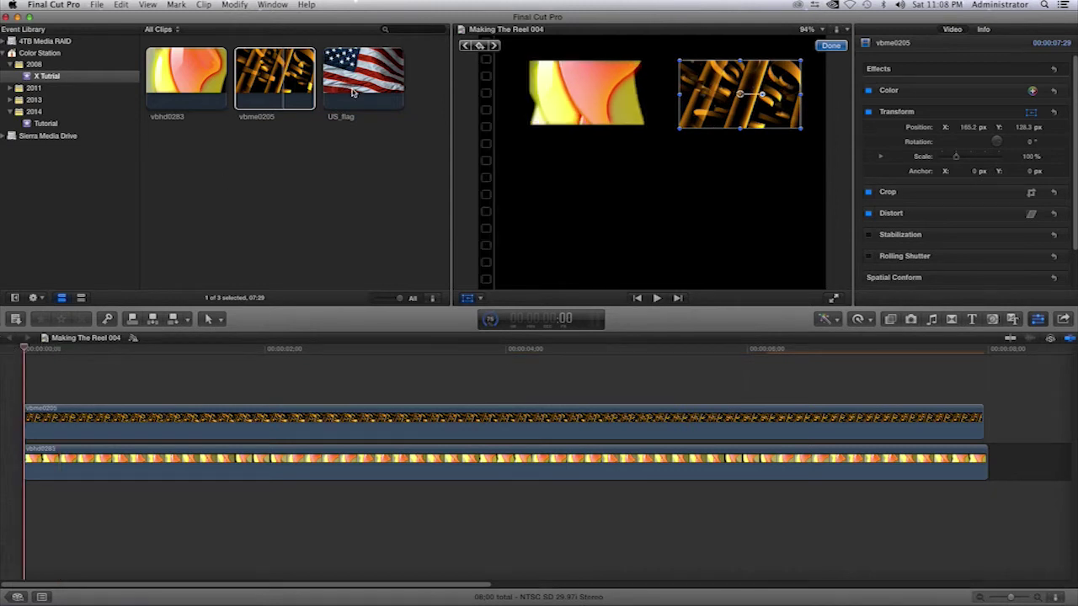
- Connect the US_flag clip above the project's clips and fit the whole project in the timeline
left_click(355, 89)
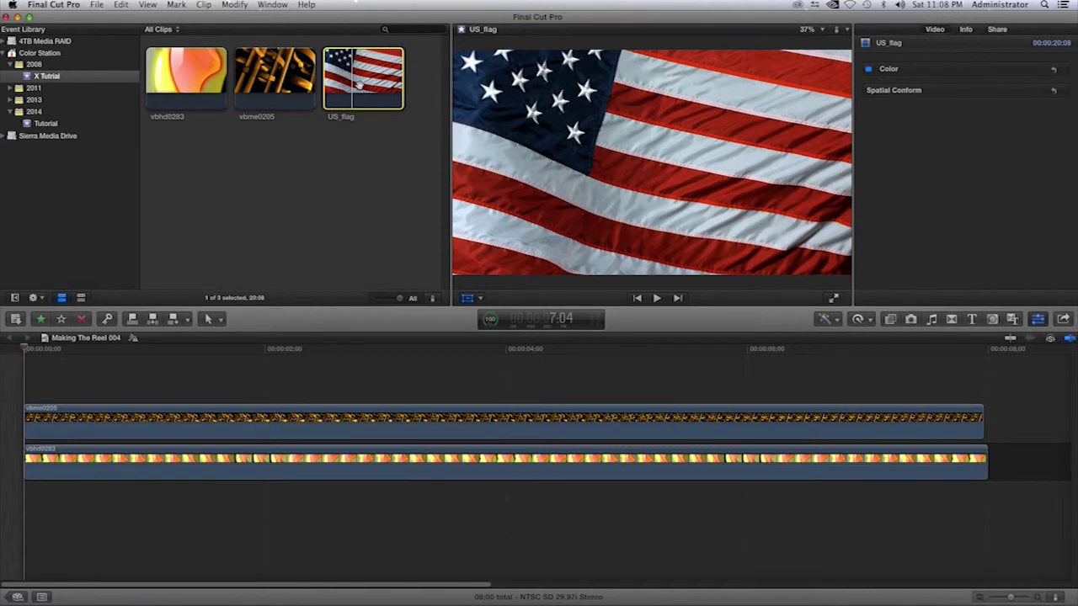
key("d")
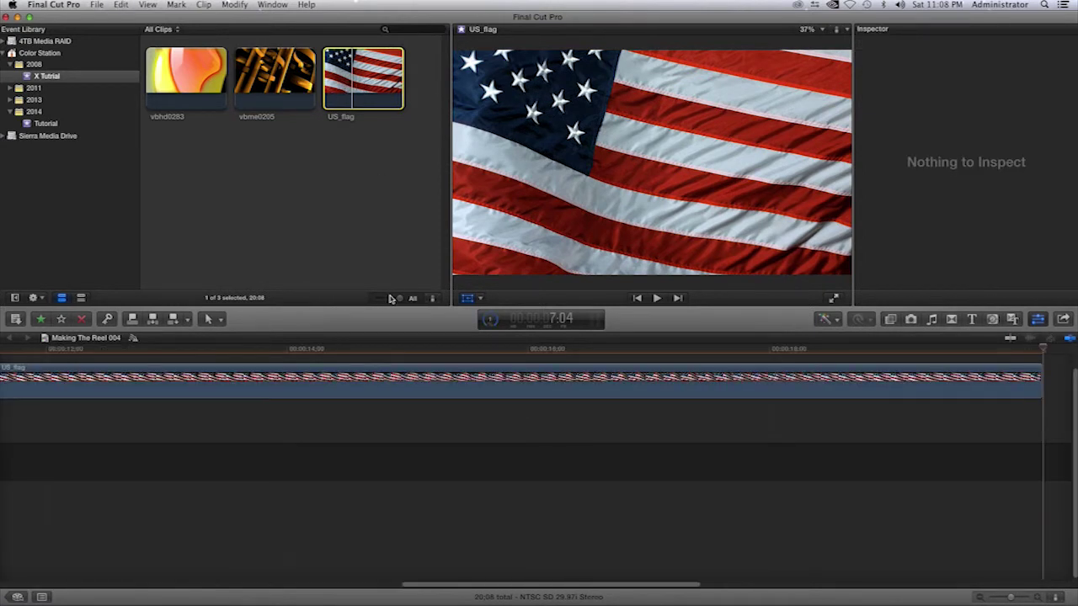
left_click(457, 431)
key("super+z")
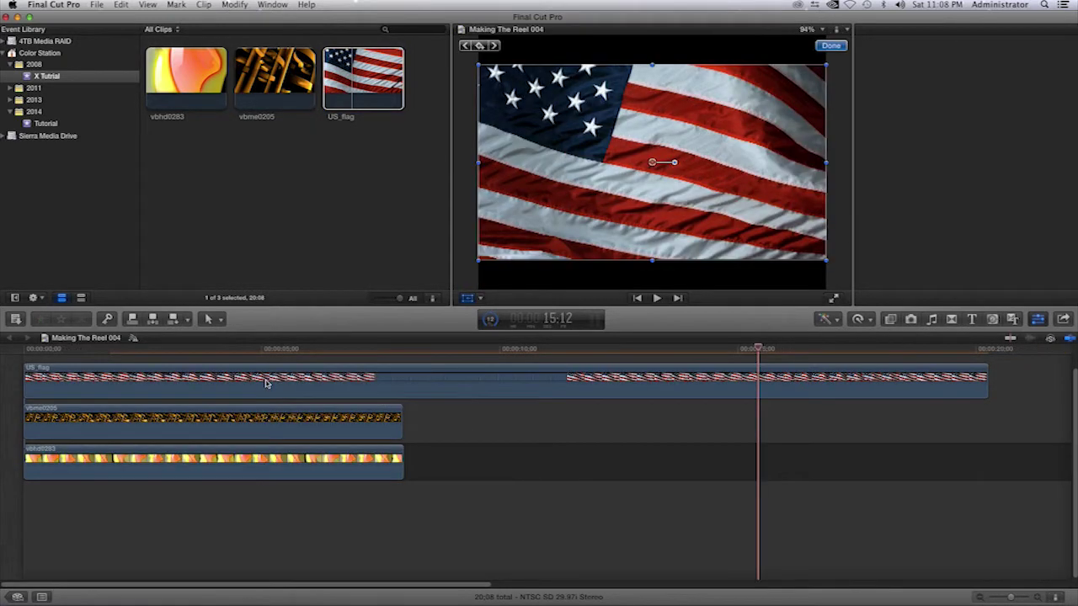
- Trim US_flag to end with the 8-second clips below, preview it, and select it
left_click(694, 365)
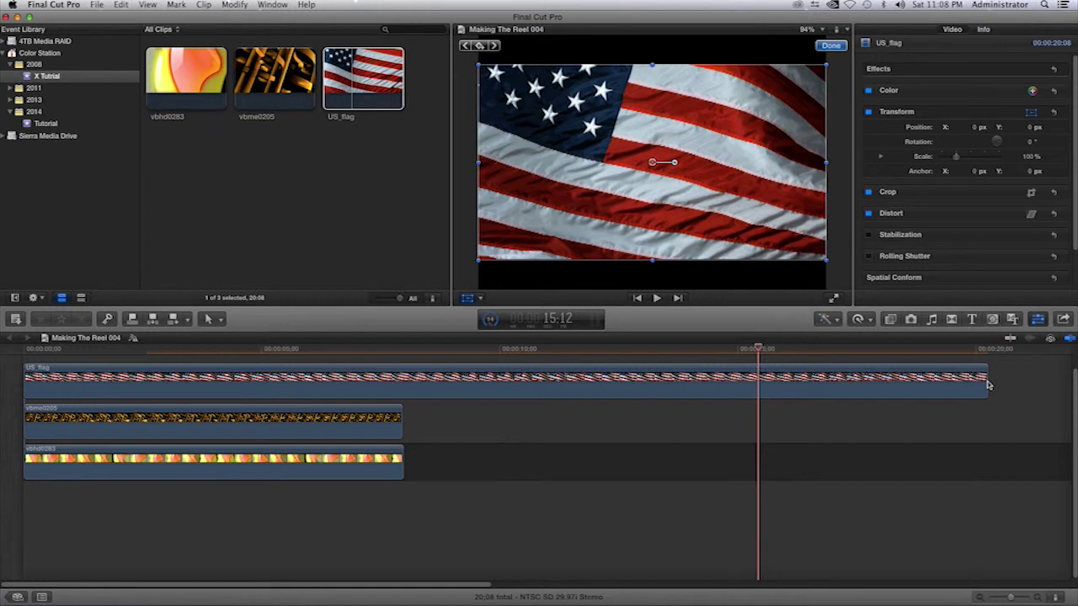
left_click_drag(990, 379, 401, 385)
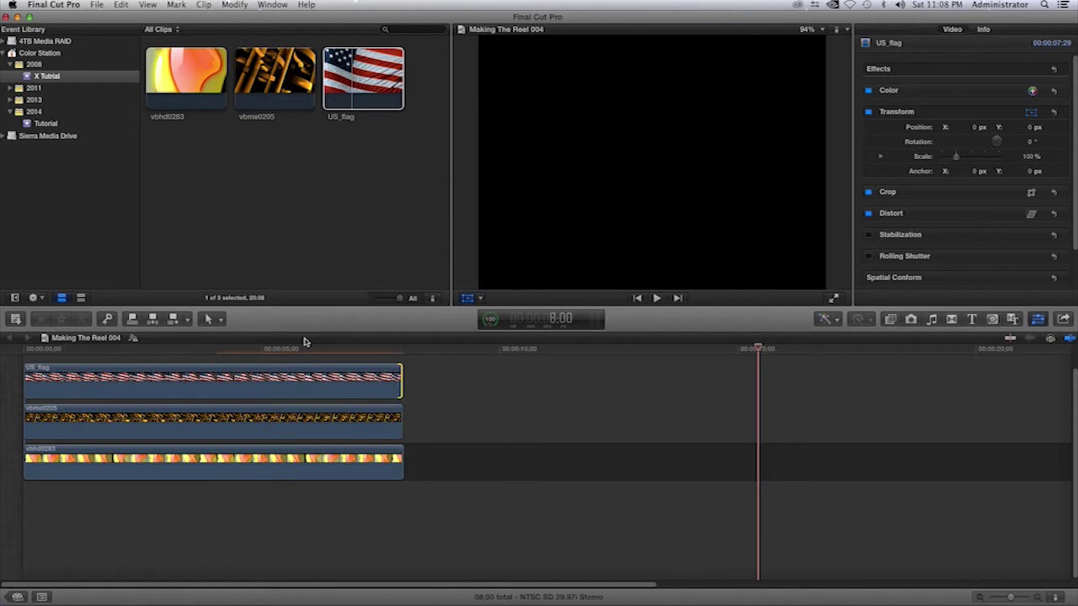
left_click(153, 349)
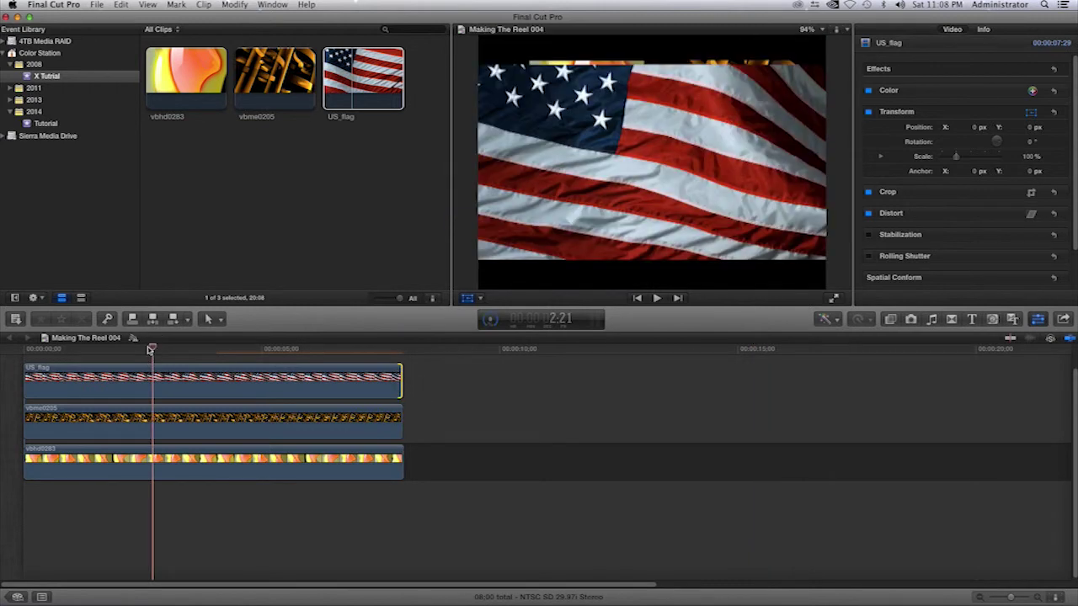
left_click(23, 350)
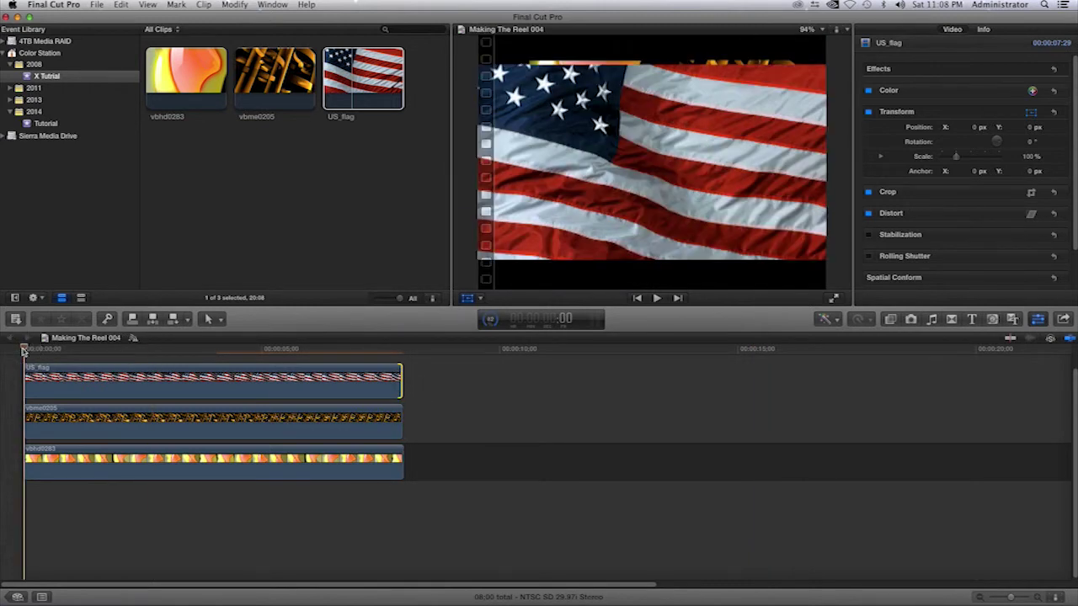
left_click(308, 388)
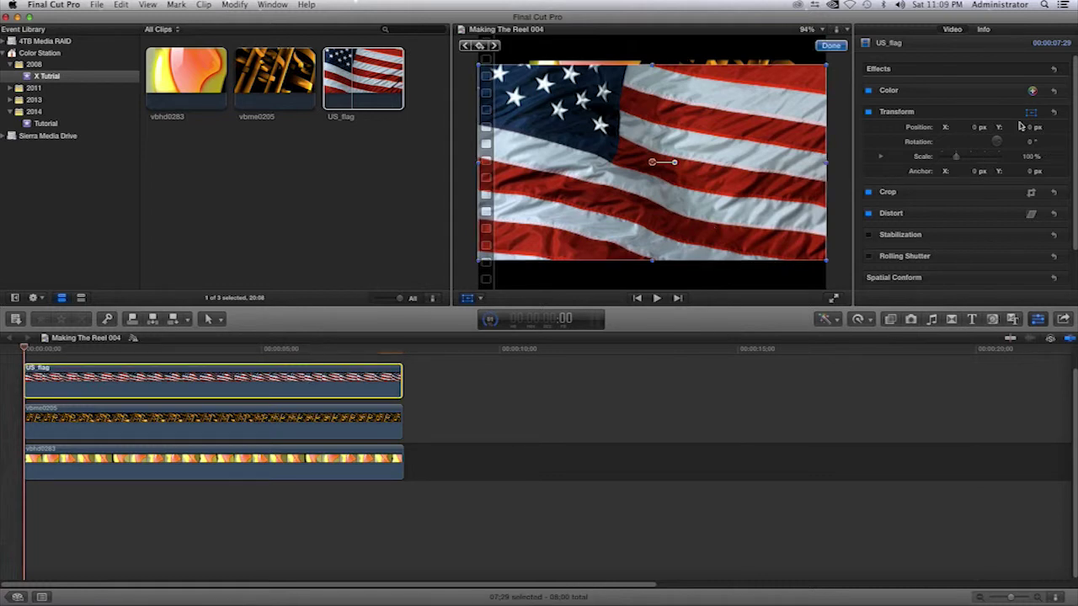
- Scale US_flag to about 57% at lower centre (X 8.9 px, Y -85.7 px) and play the video wall
left_click_drag(825, 64, 707, 172)
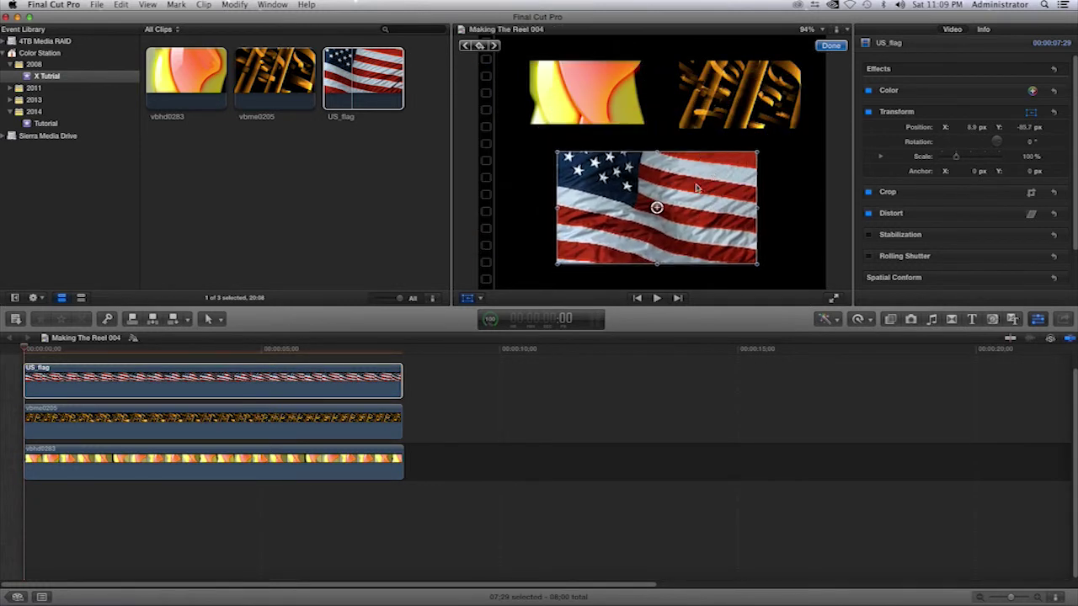
left_click(22, 350)
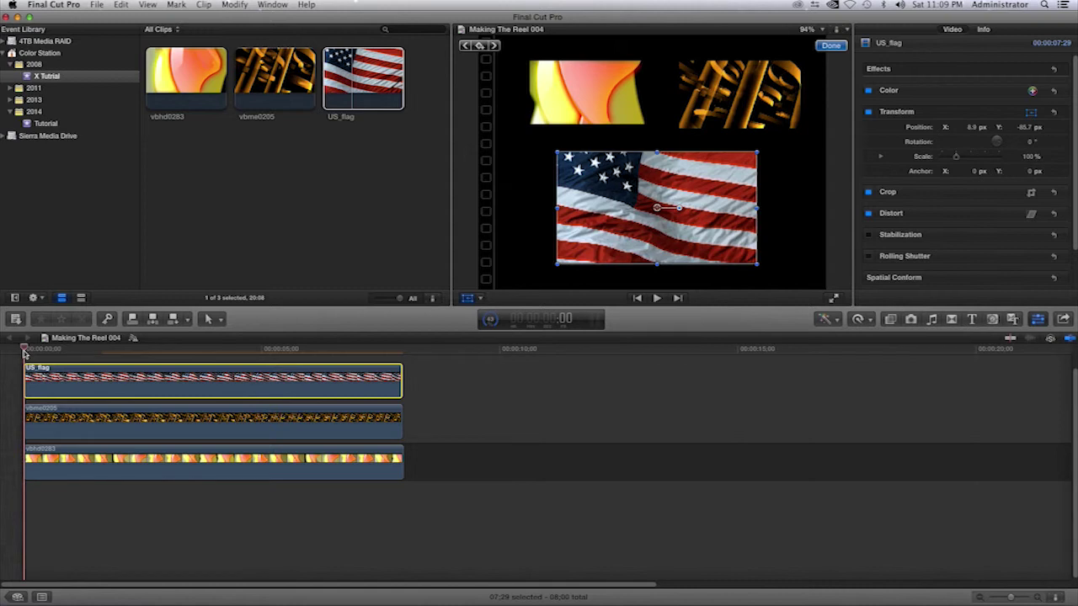
key("space")
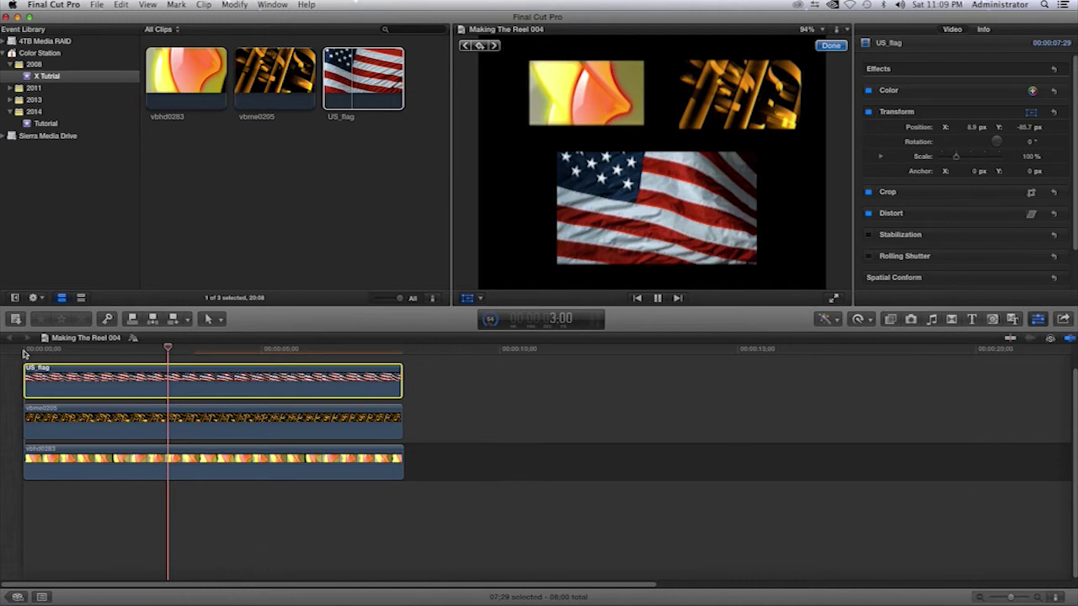
key("space")
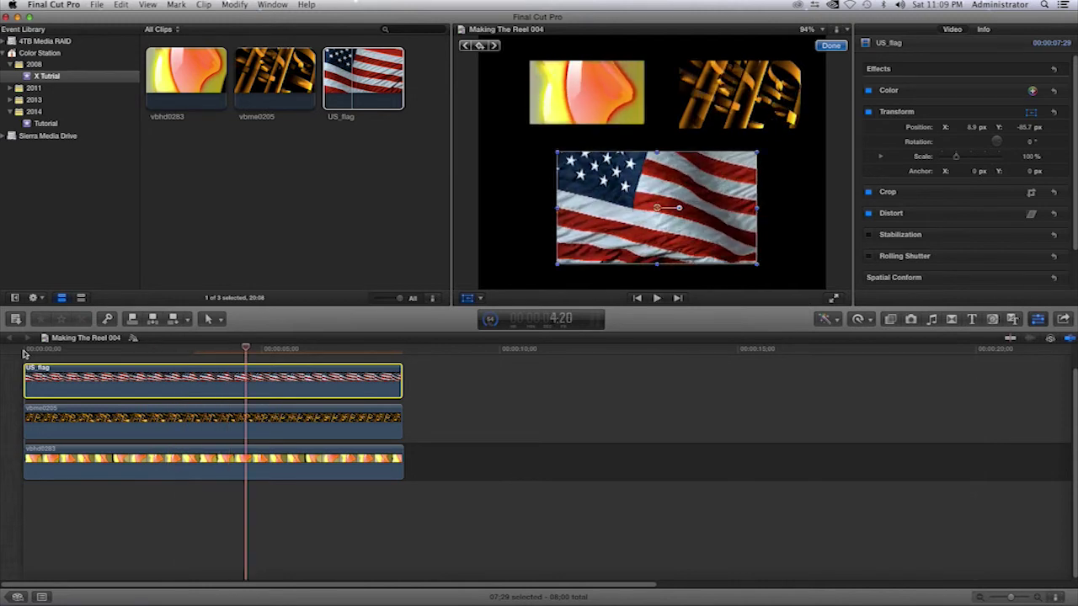